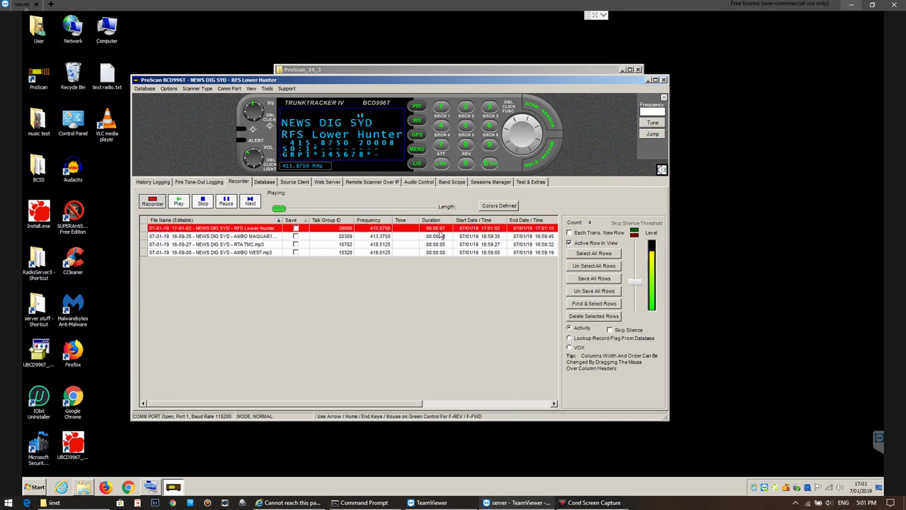
# Step: Review the definitions of the recorder's row colours and close them
pyautogui.click(498, 206)
pyautogui.moveTo(388, 193); pyautogui.dragTo(388, 269)
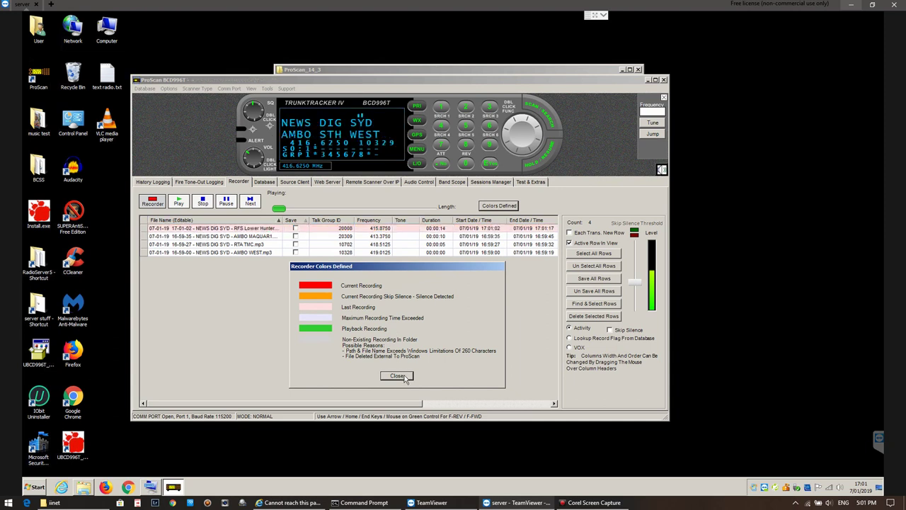
pyautogui.click(401, 376)
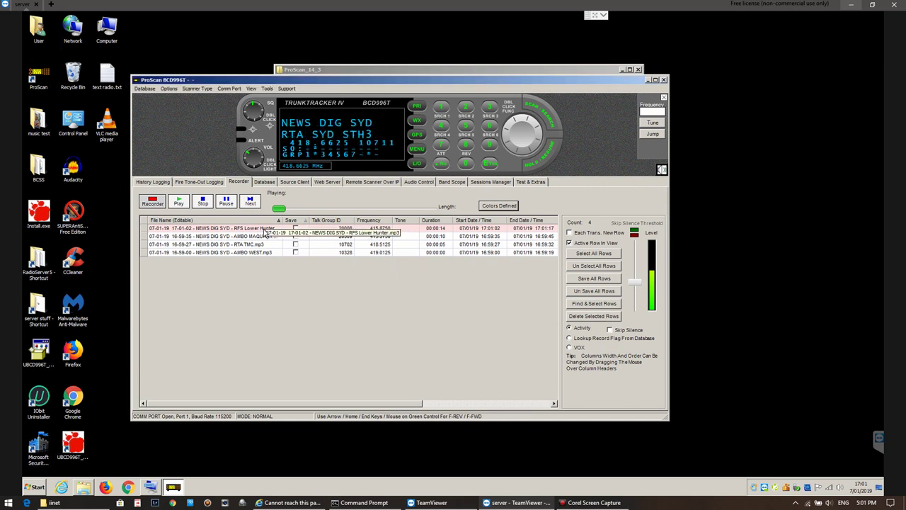
pyautogui.click(518, 231)
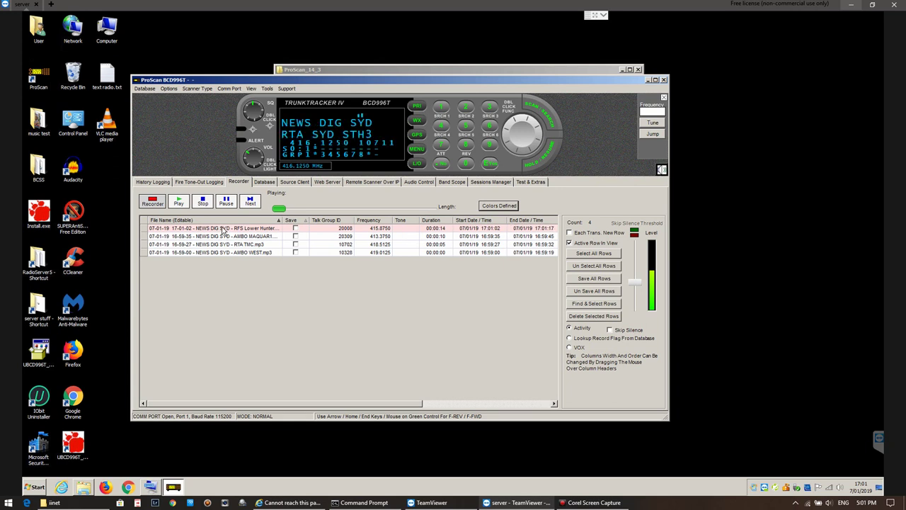
# Step: Turn off the recorder, play back the selection of all four listed recordings, and stop the playback
pyautogui.click(162, 205)
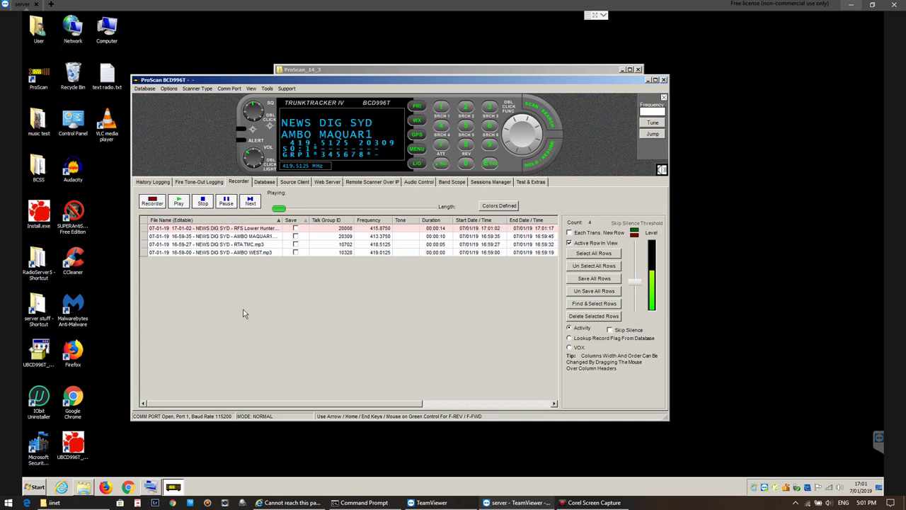
pyautogui.click(205, 230)
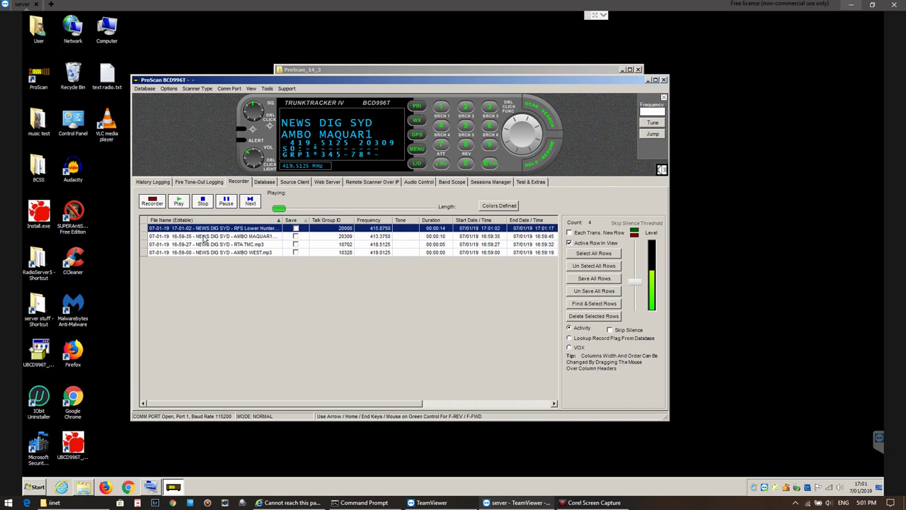
pyautogui.keyDown('shift'); pyautogui.click(207, 252); pyautogui.keyUp('shift')
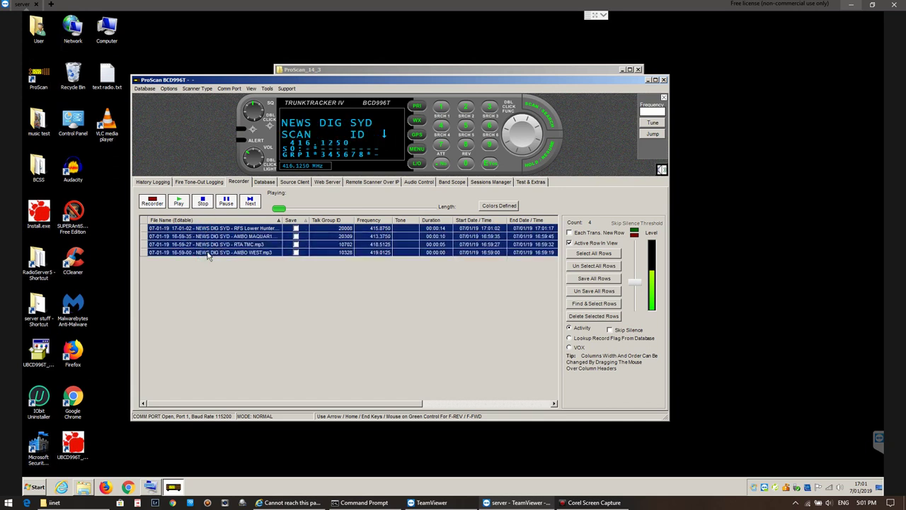
pyautogui.click(179, 204)
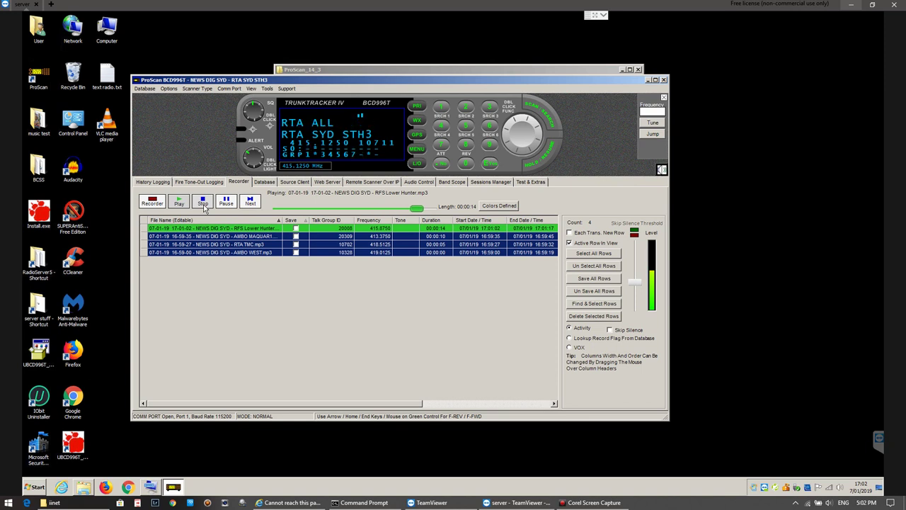
pyautogui.click(203, 203)
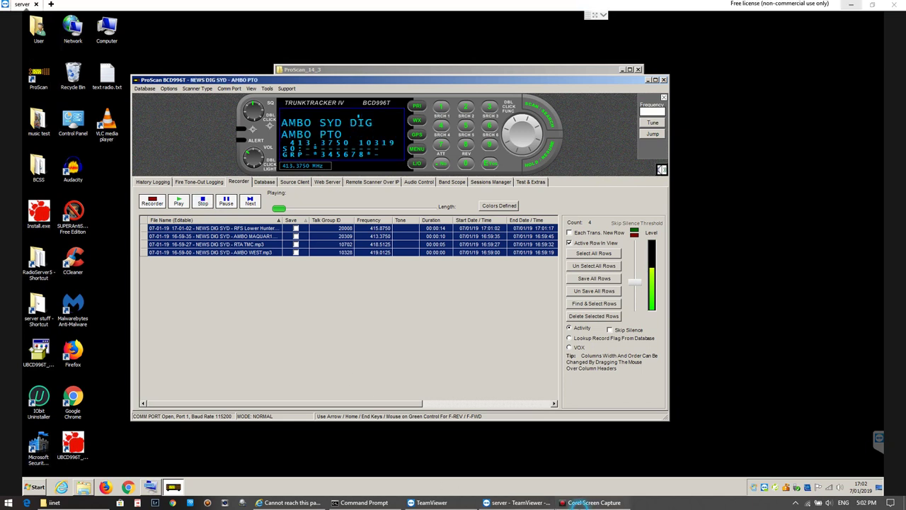
# Step: Examine the scanner database's setting pages, from general settings and location alerts through the search, broadcast, weather and tone-out pages to lockouts
pyautogui.click(264, 181)
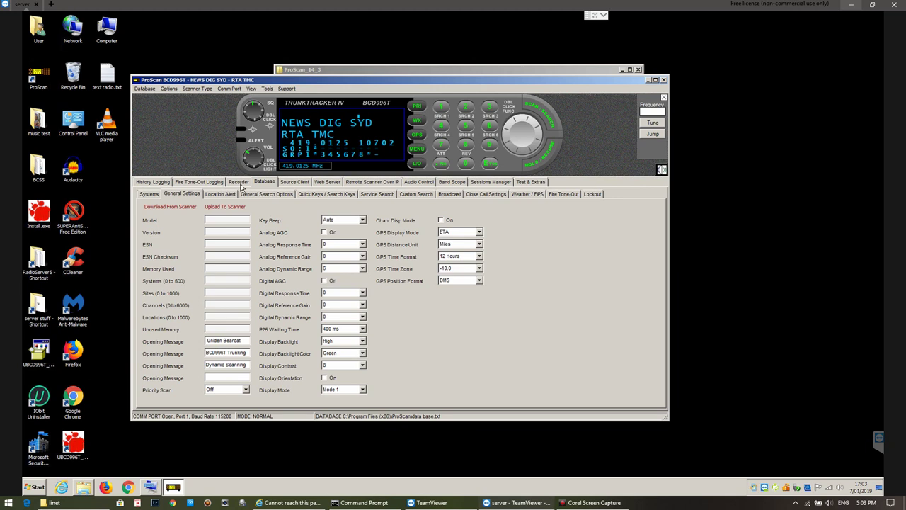
pyautogui.click(151, 196)
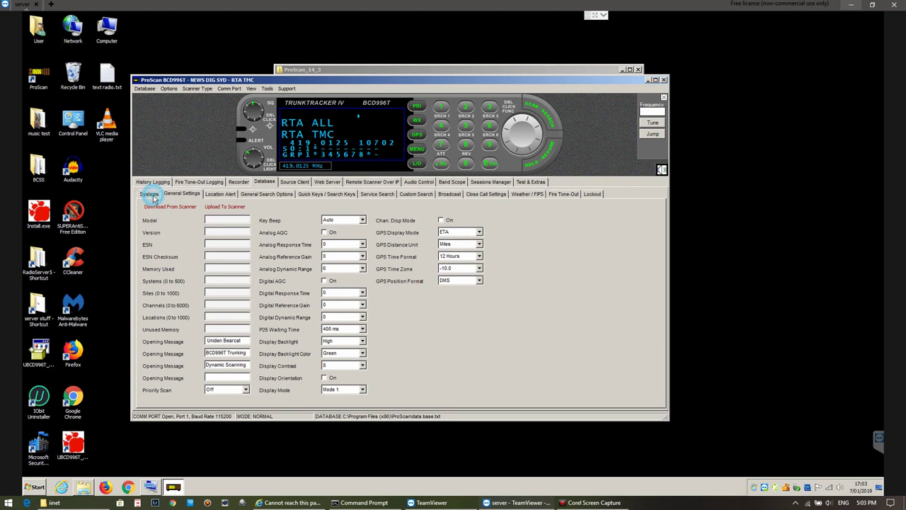
pyautogui.click(183, 194)
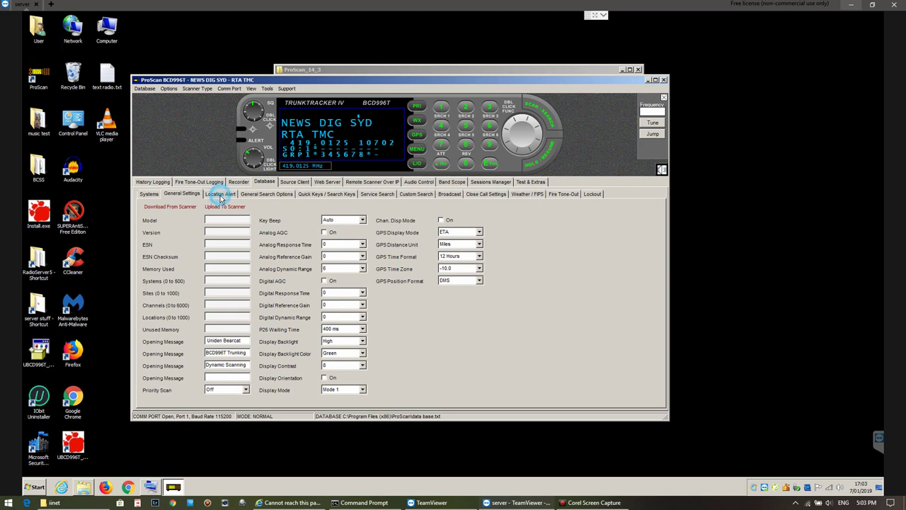
pyautogui.click(220, 195)
pyautogui.click(255, 196)
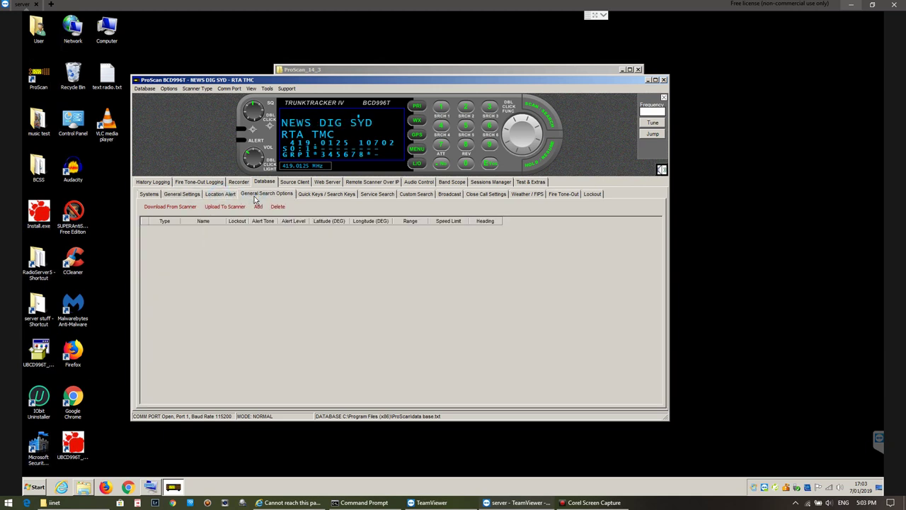
pyautogui.click(315, 195)
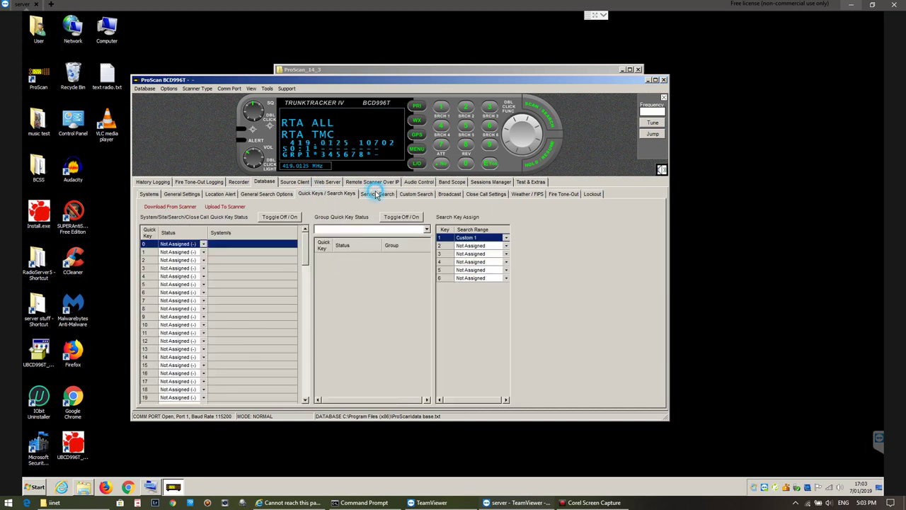
pyautogui.click(376, 194)
pyautogui.click(424, 194)
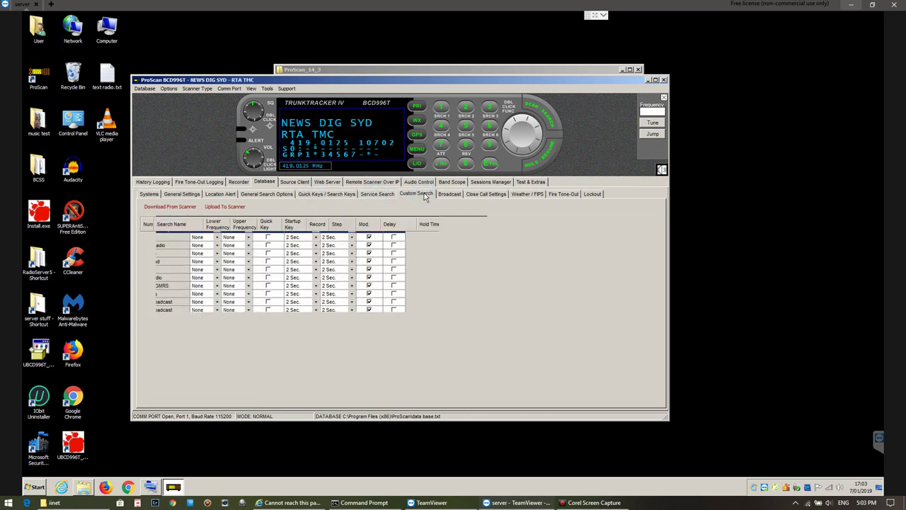
pyautogui.click(448, 194)
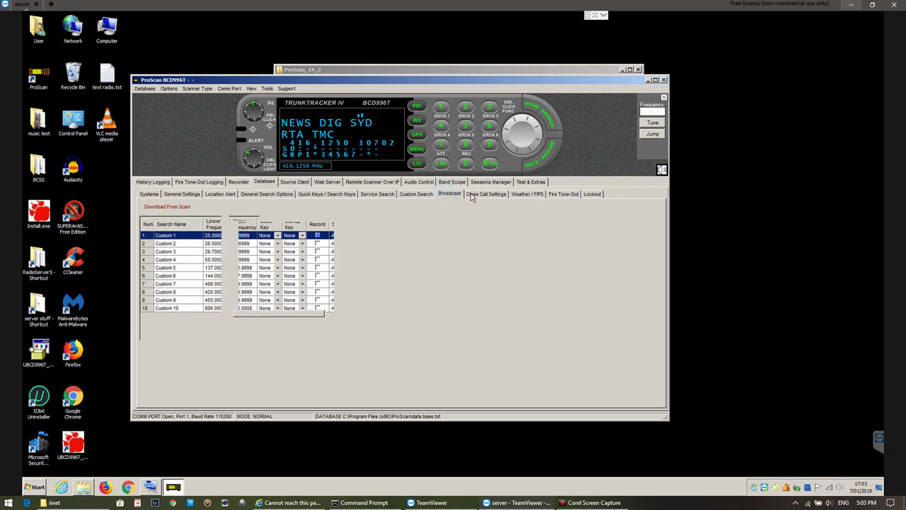
pyautogui.click(476, 195)
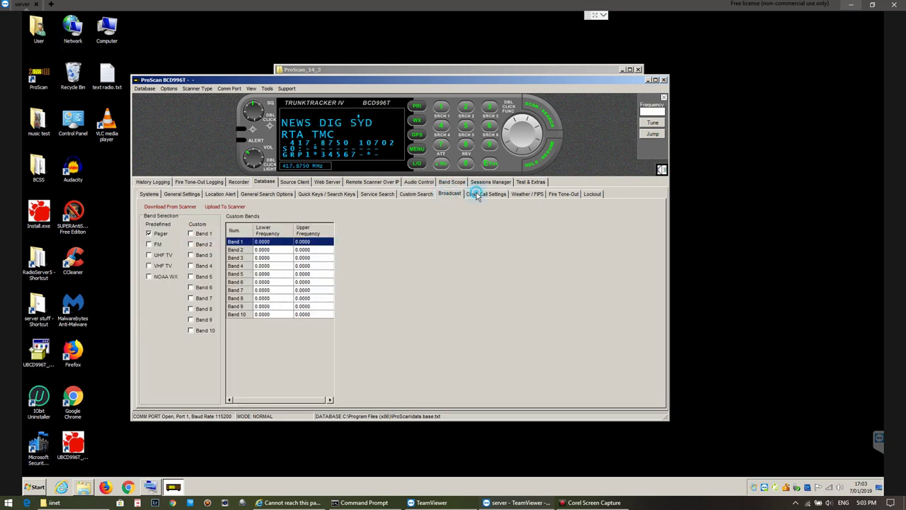
pyautogui.click(527, 194)
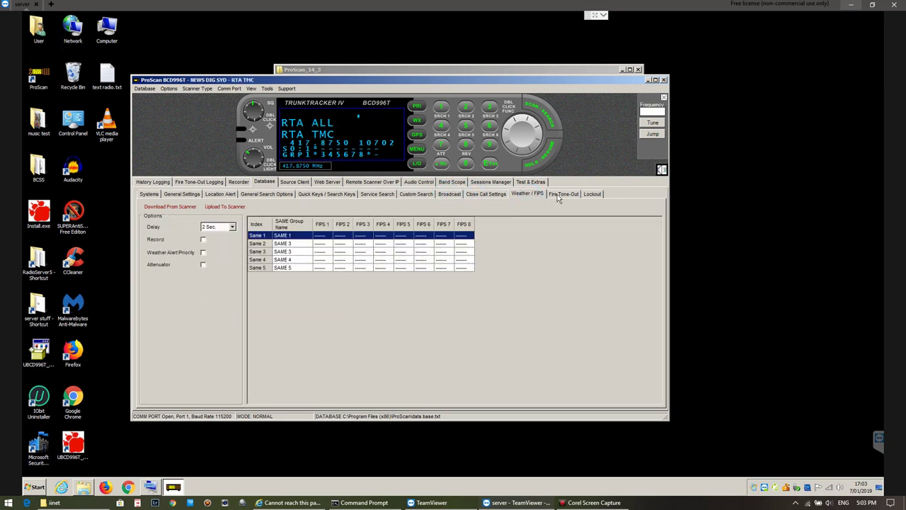
pyautogui.click(557, 194)
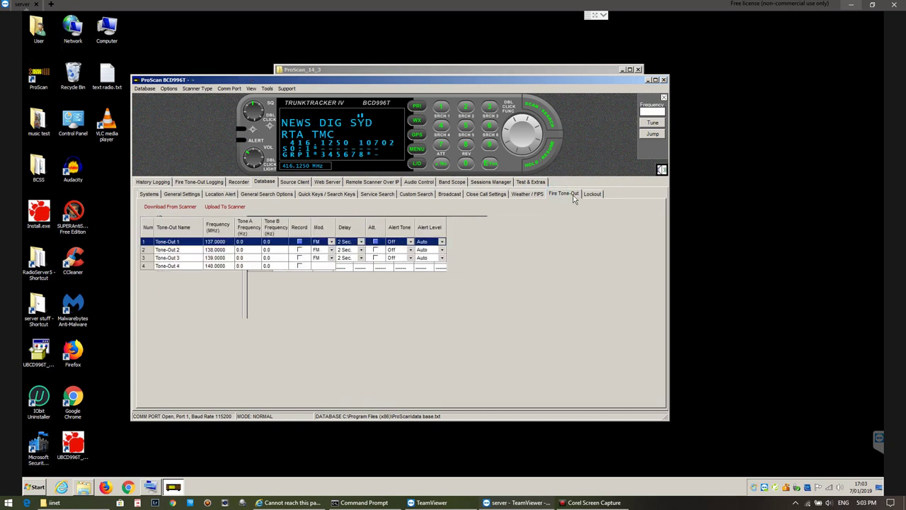
pyautogui.click(591, 194)
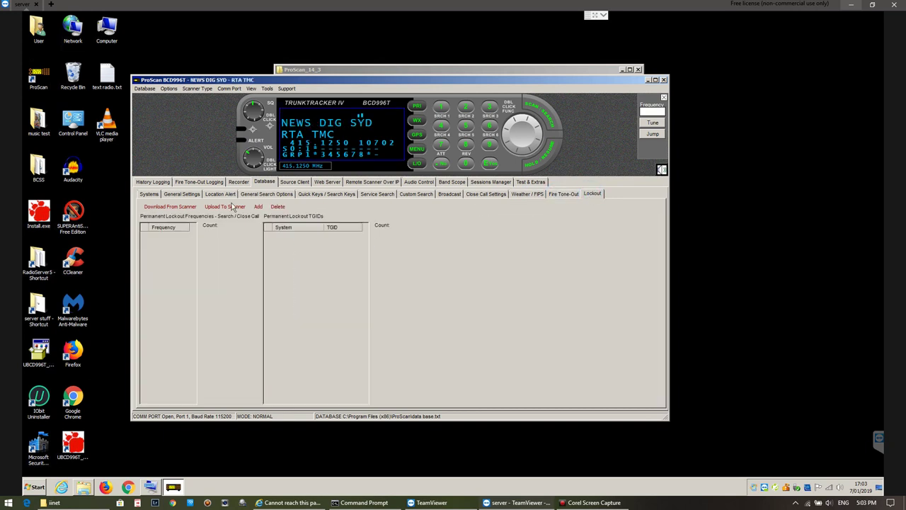
# Step: Review the history log and the fire tone-out log, and check the recordings list again
pyautogui.click(156, 182)
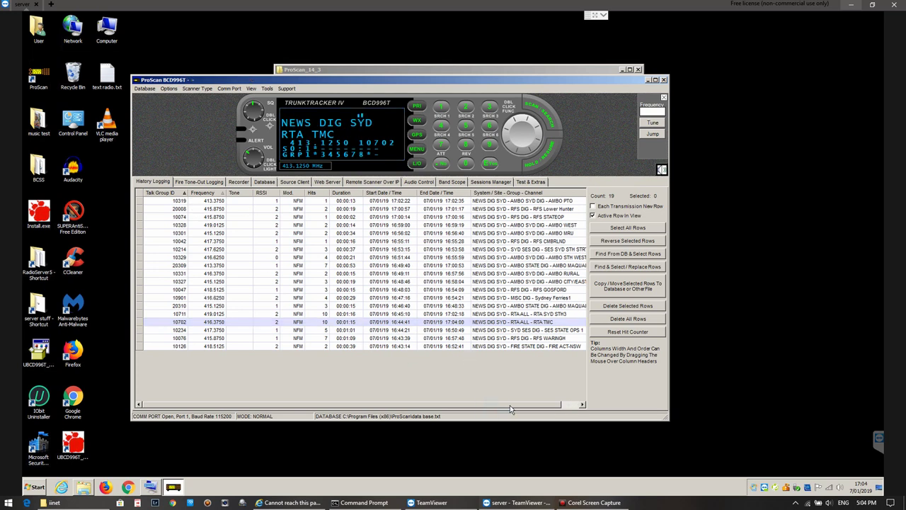
pyautogui.moveTo(510, 405); pyautogui.dragTo(469, 405)
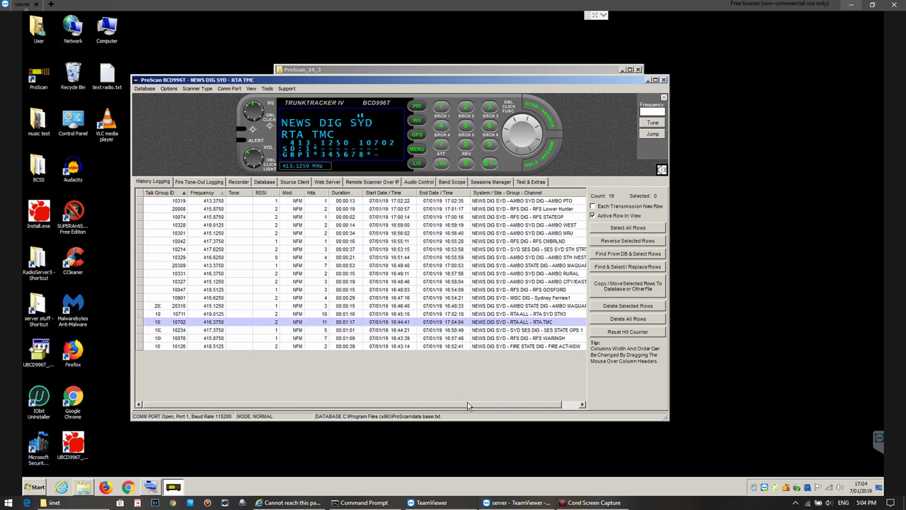
pyautogui.click(199, 183)
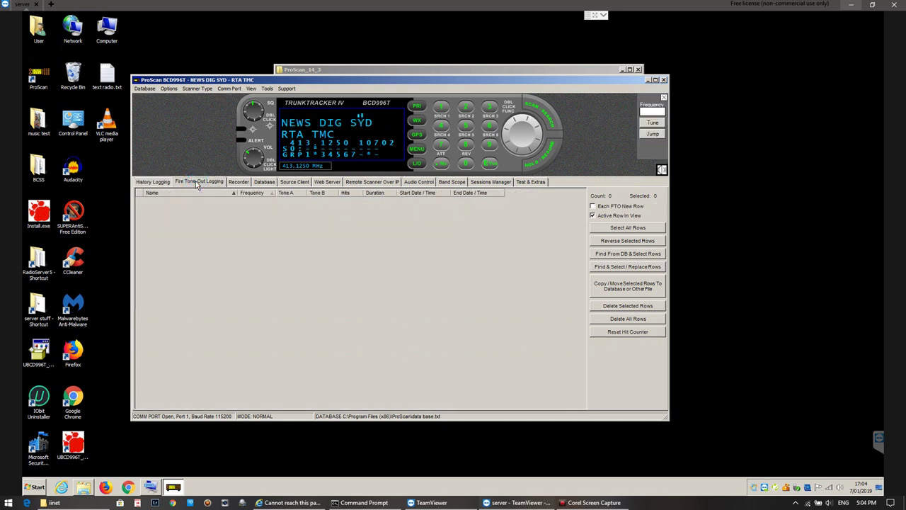
pyautogui.click(238, 182)
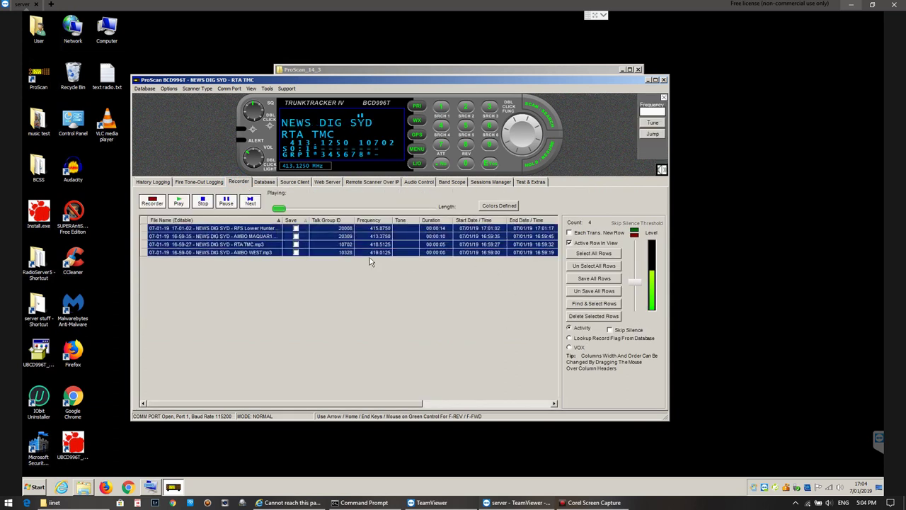
pyautogui.click(307, 229)
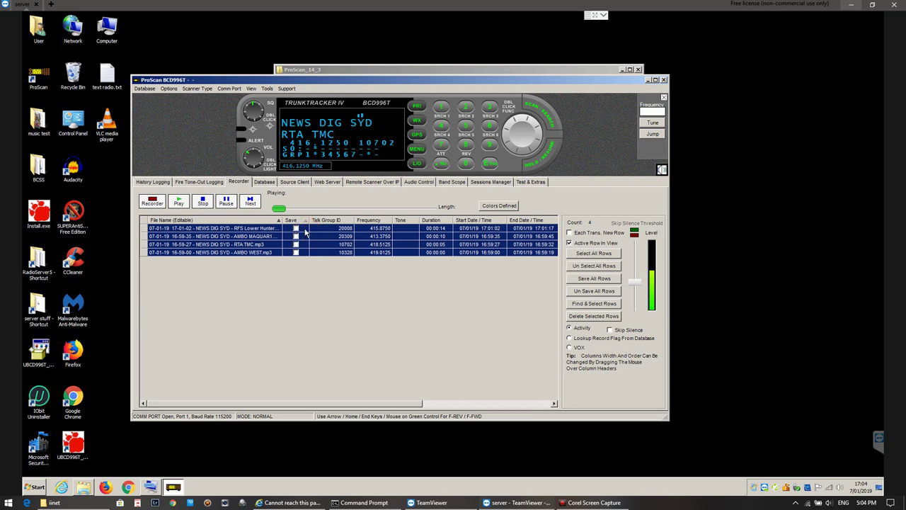
pyautogui.click(263, 182)
# Step: Compare the source client configuration for the SHOUTcast and Icecast2 server types, and return the type to Broadcastify
pyautogui.click(291, 184)
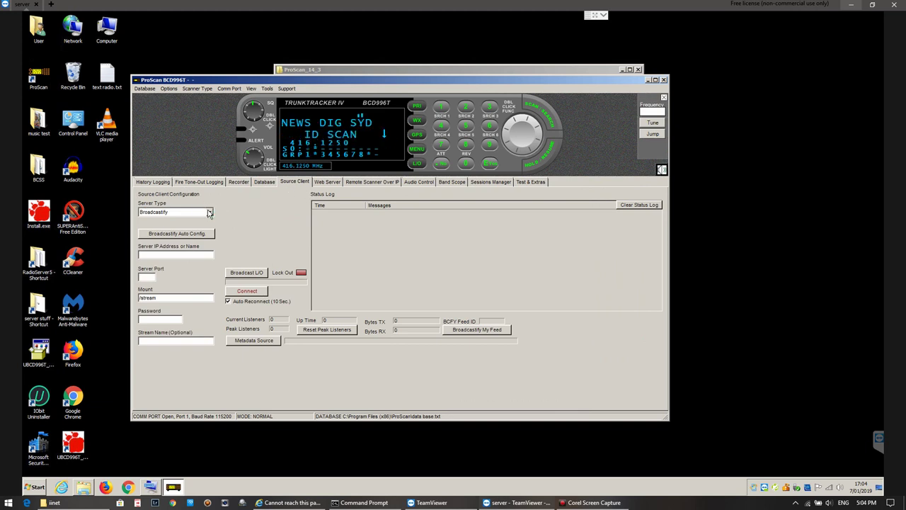
pyautogui.click(209, 213)
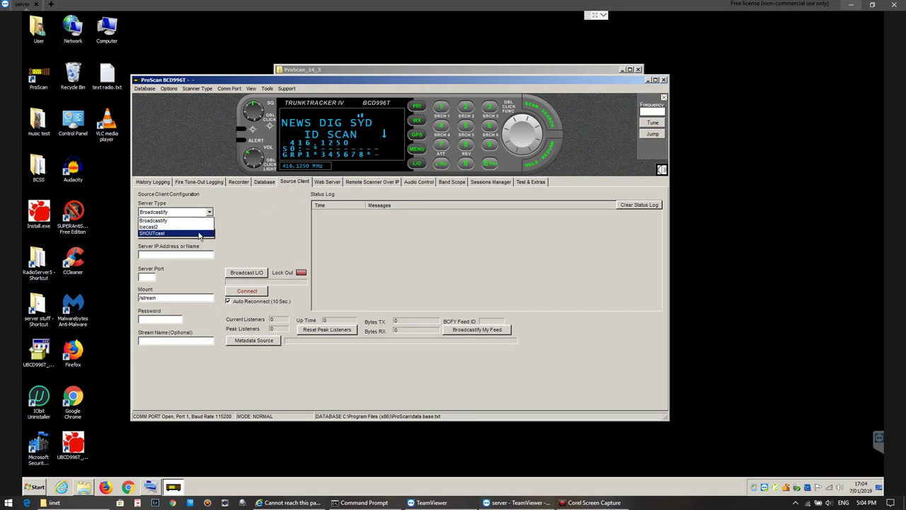
pyautogui.click(197, 232)
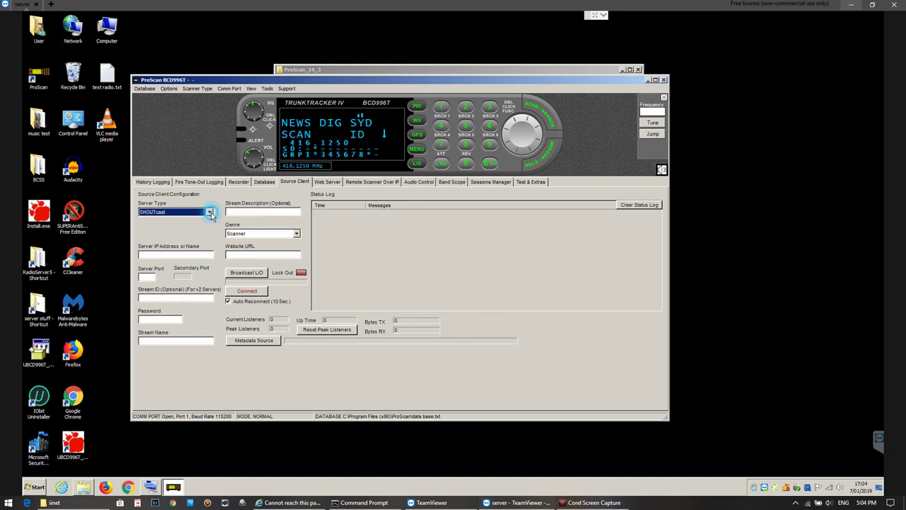
pyautogui.click(210, 212)
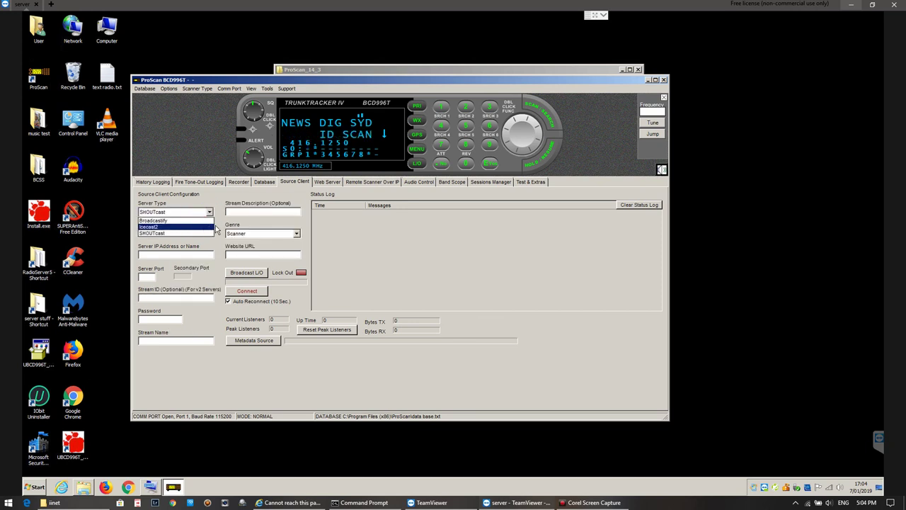
pyautogui.click(207, 227)
pyautogui.click(206, 212)
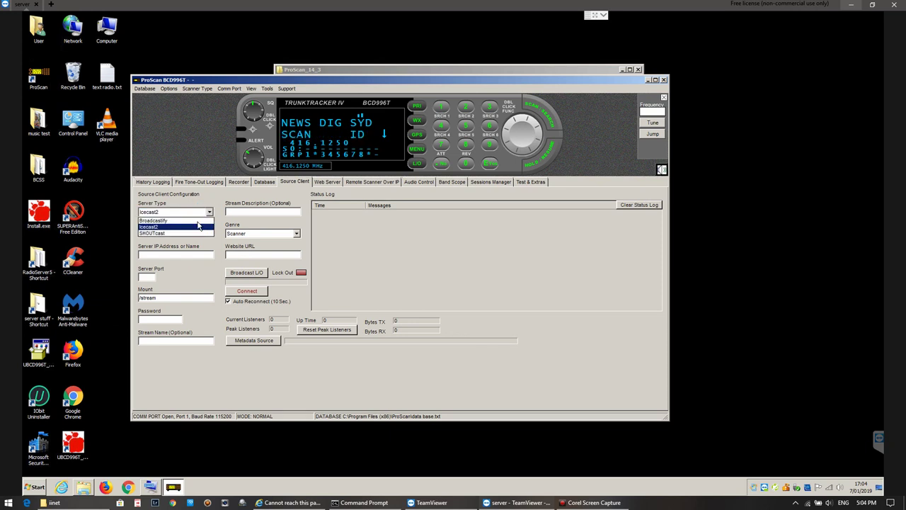
pyautogui.click(198, 220)
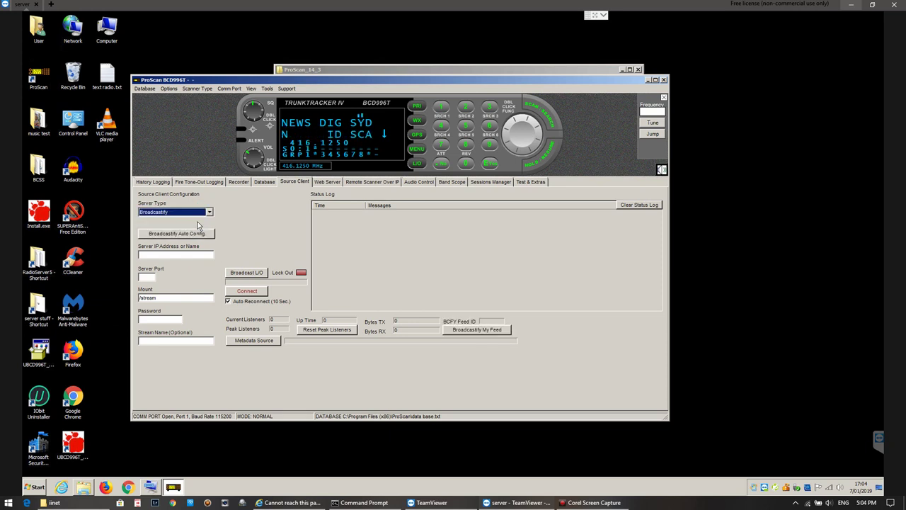
# Step: Check the web server's status log and client connections, and retrieve its local and outside IP addresses
pyautogui.click(325, 183)
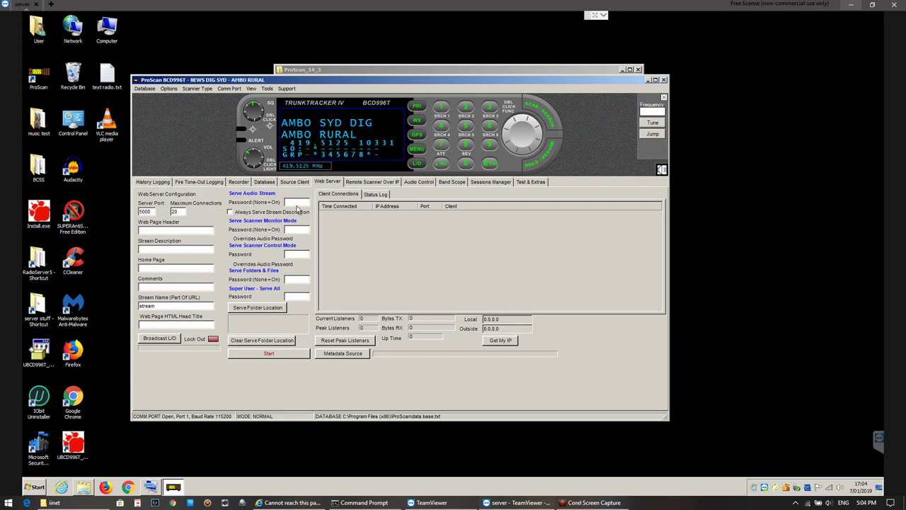
pyautogui.click(375, 194)
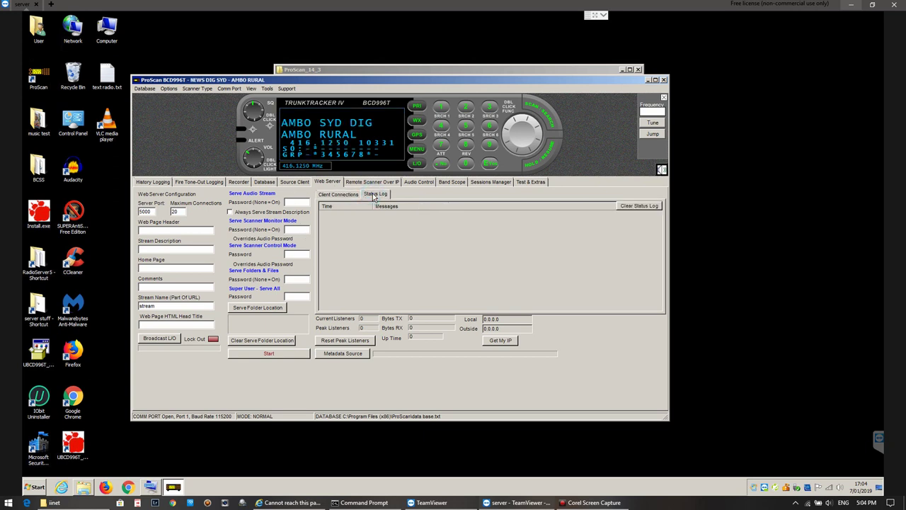
pyautogui.click(339, 195)
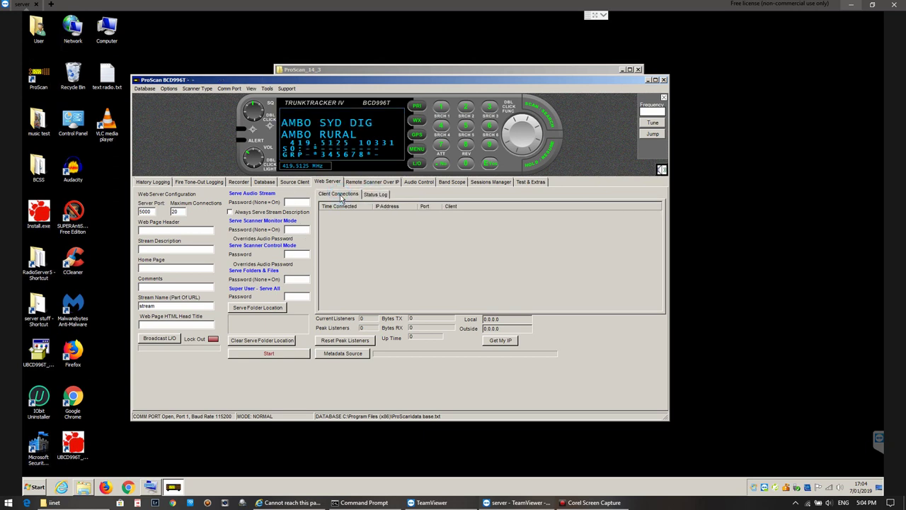
pyautogui.click(503, 341)
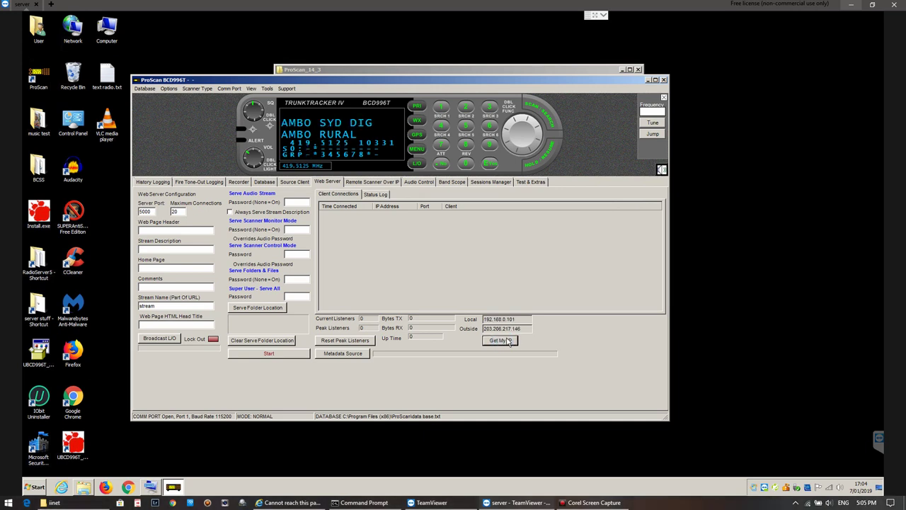
# Step: Compare the remote scanner's server and client mode settings, and return the mode to Server
pyautogui.click(373, 182)
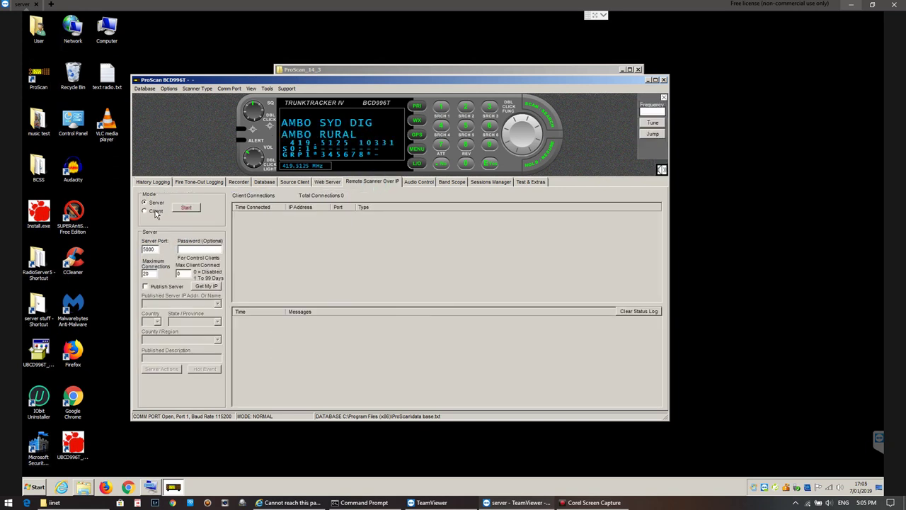
pyautogui.click(155, 212)
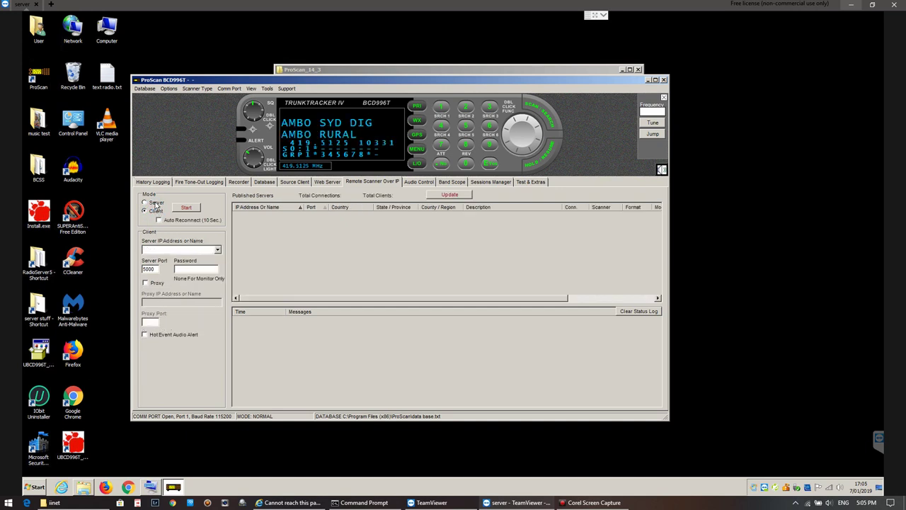
pyautogui.click(157, 203)
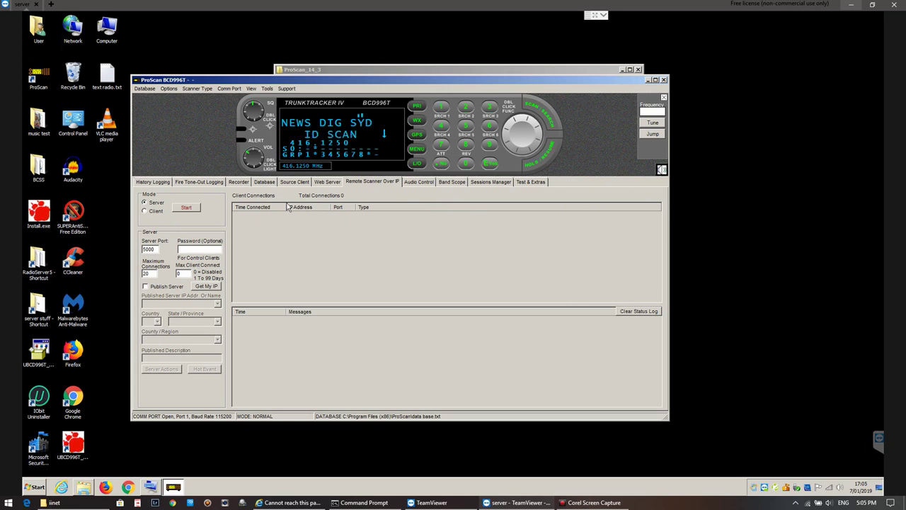
# Step: Check the recorder's audio capture settings and set the source client's input sound device to None
pyautogui.click(420, 183)
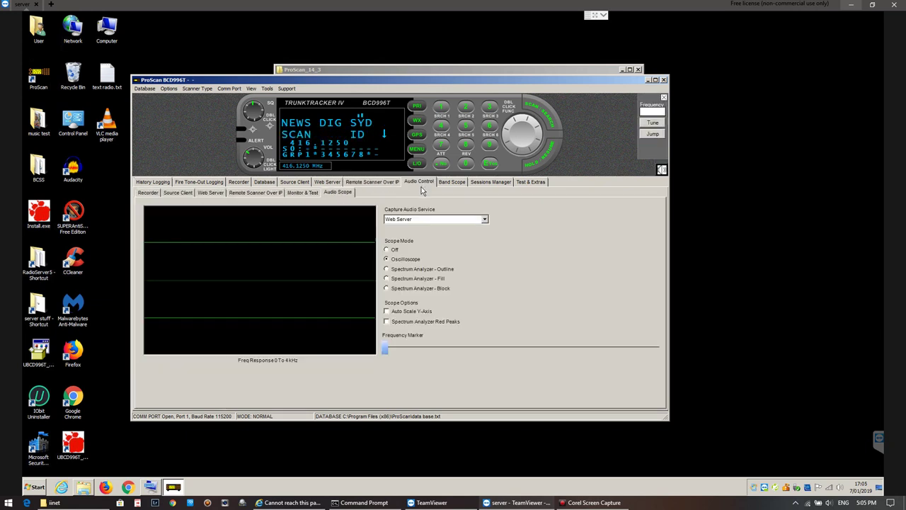
pyautogui.click(155, 194)
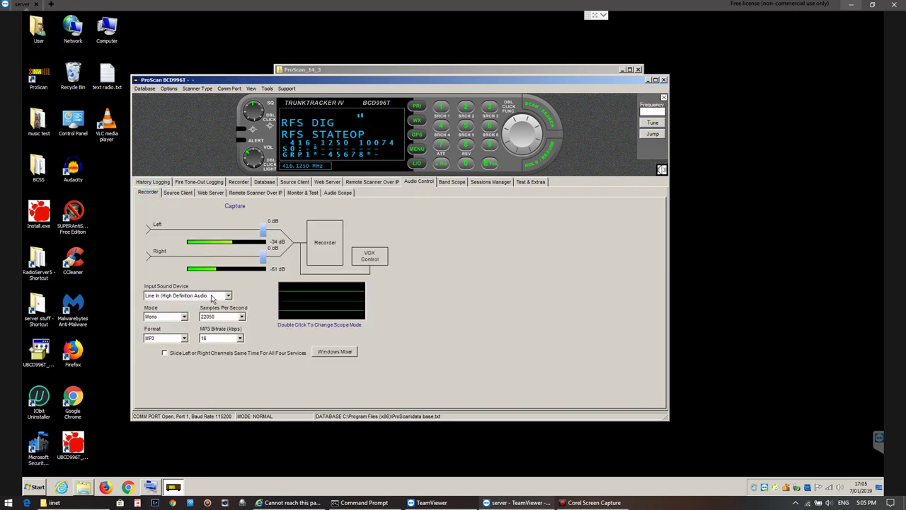
pyautogui.click(178, 192)
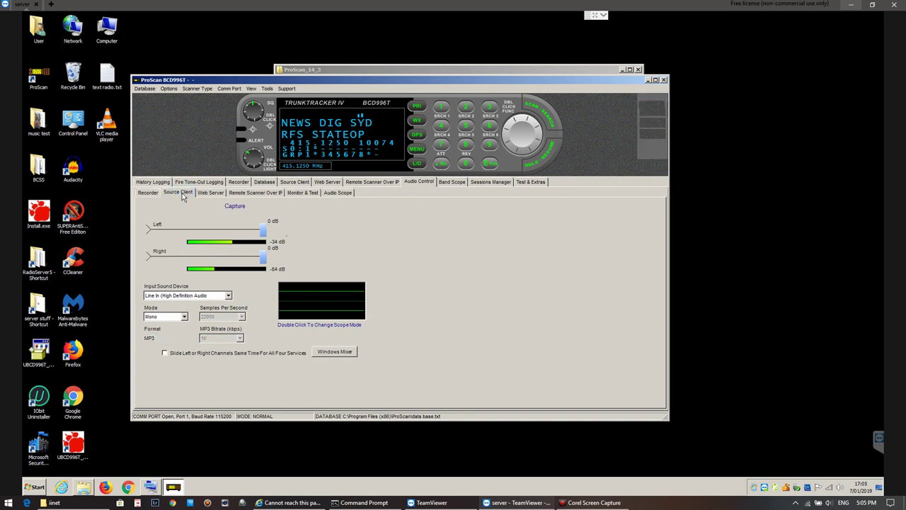
pyautogui.click(211, 296)
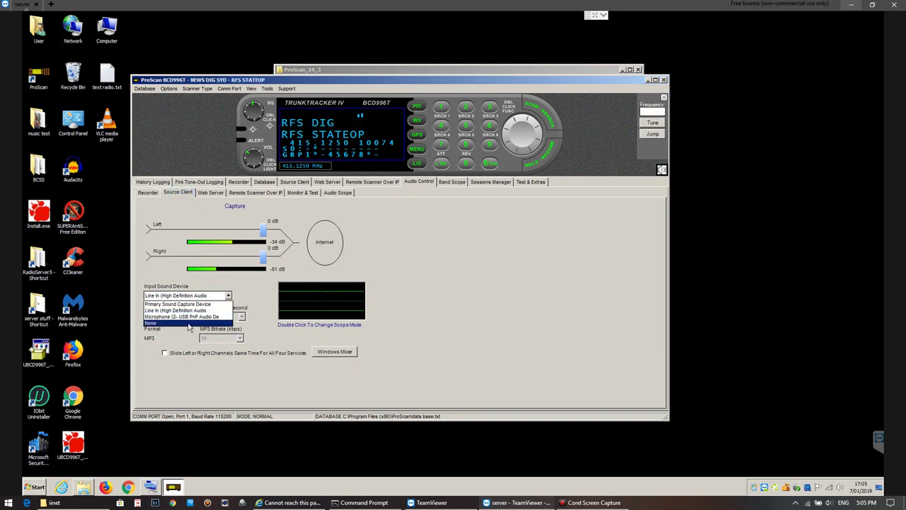
pyautogui.click(189, 323)
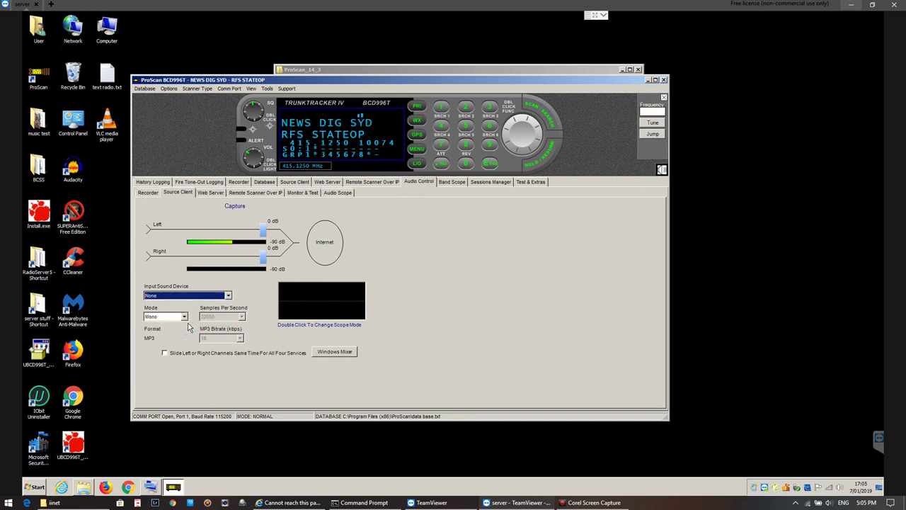
# Step: Examine the remaining audio control pages from web server to audio scope, trying the monitor's loopback on and off
pyautogui.click(211, 192)
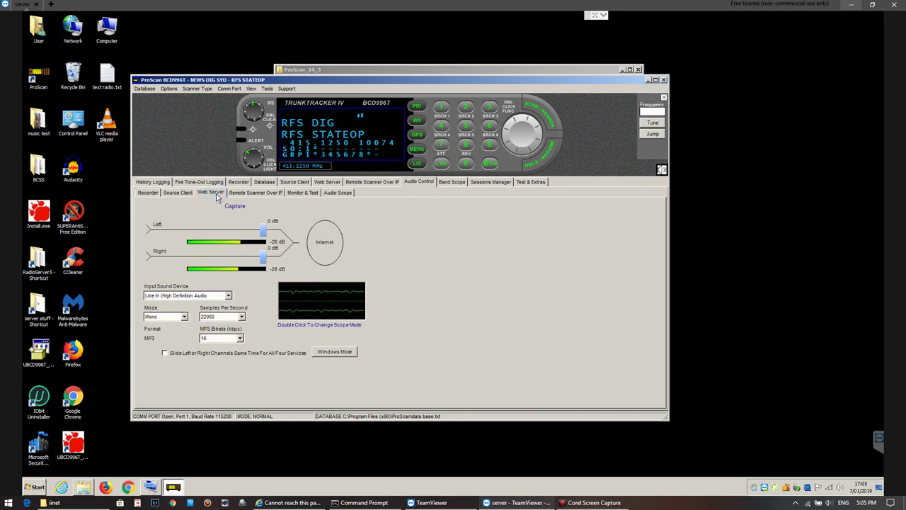
pyautogui.click(255, 194)
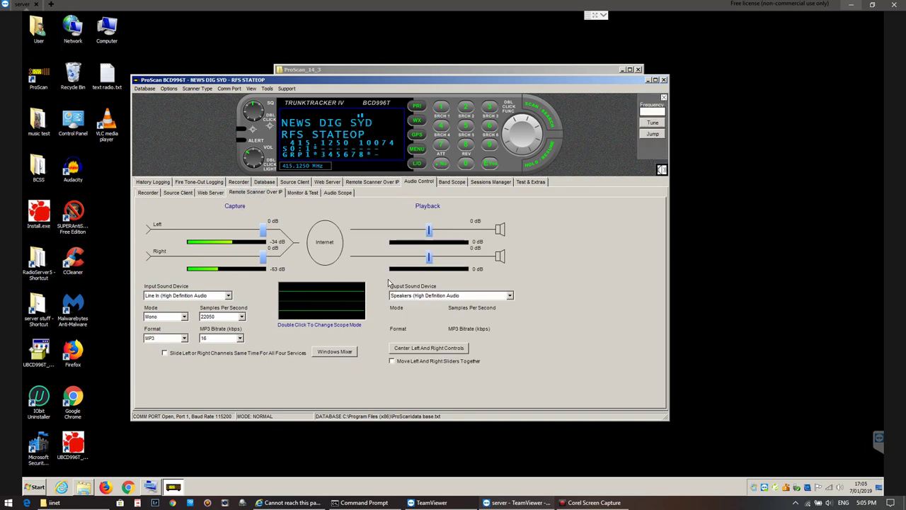
pyautogui.click(306, 193)
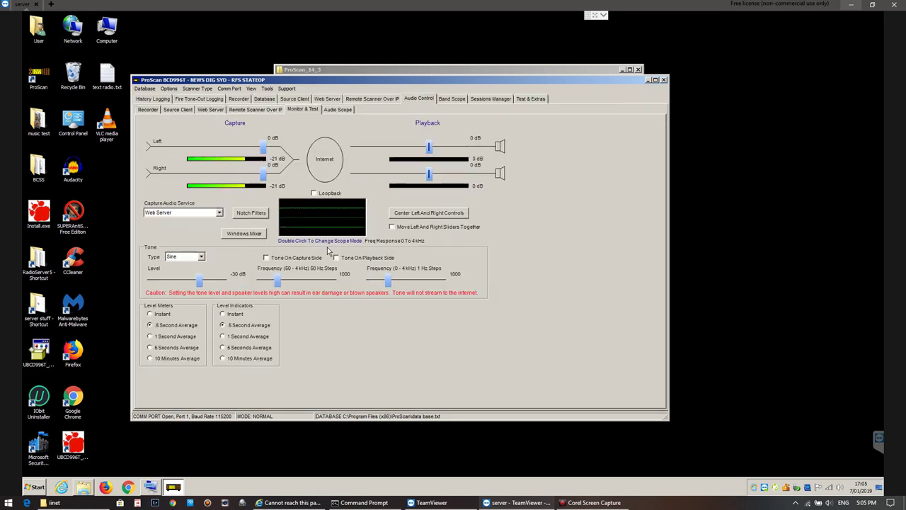
pyautogui.click(314, 195)
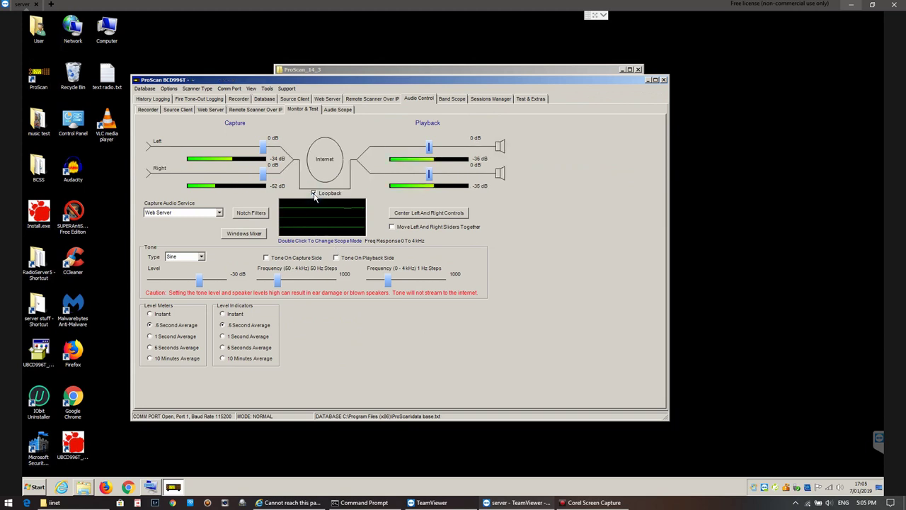
pyautogui.click(314, 194)
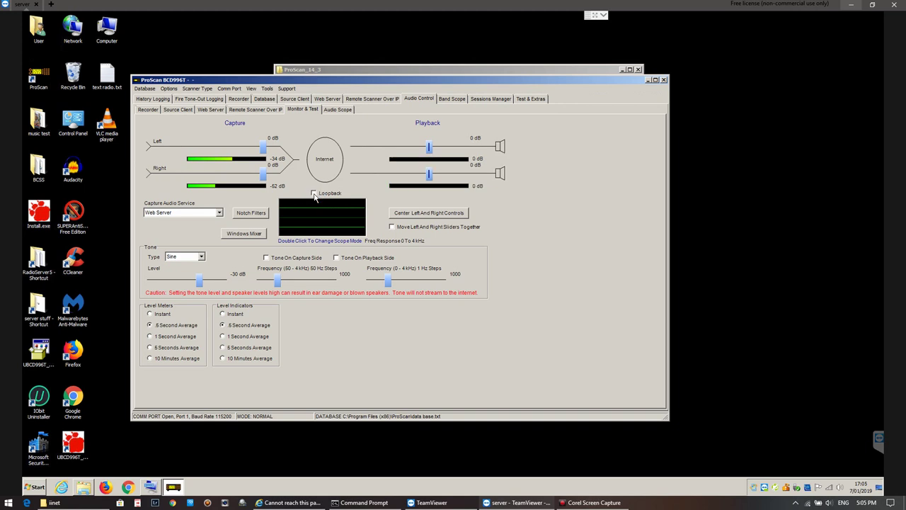
pyautogui.click(339, 110)
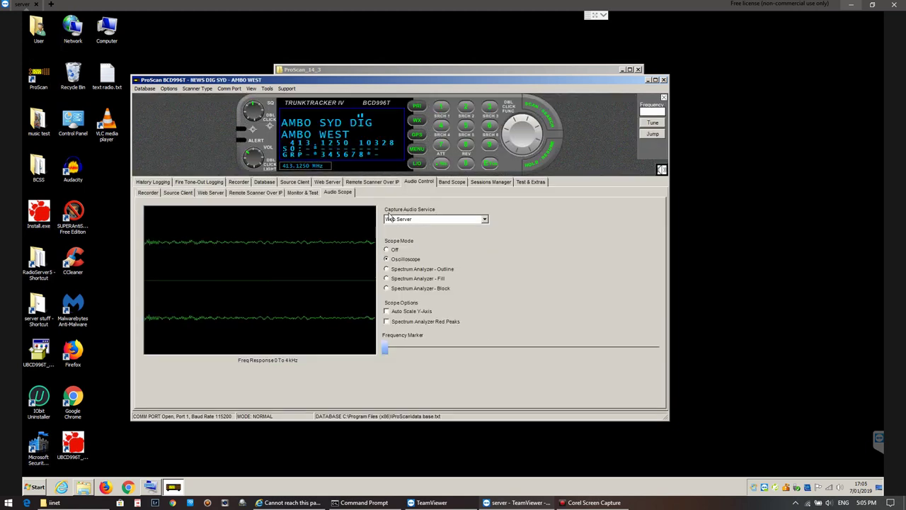
# Step: Look over the band scope, the sessions manager and the test and extras page, and return to the history log
pyautogui.click(451, 182)
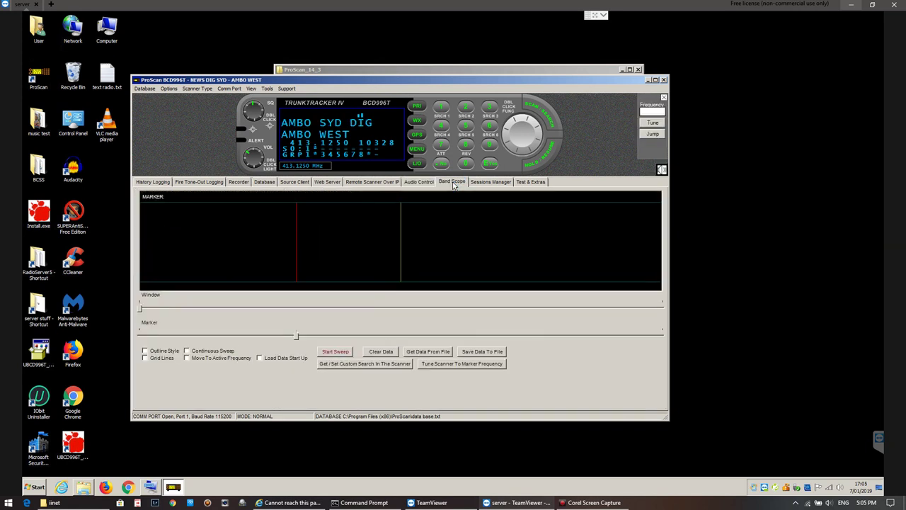
pyautogui.click(482, 183)
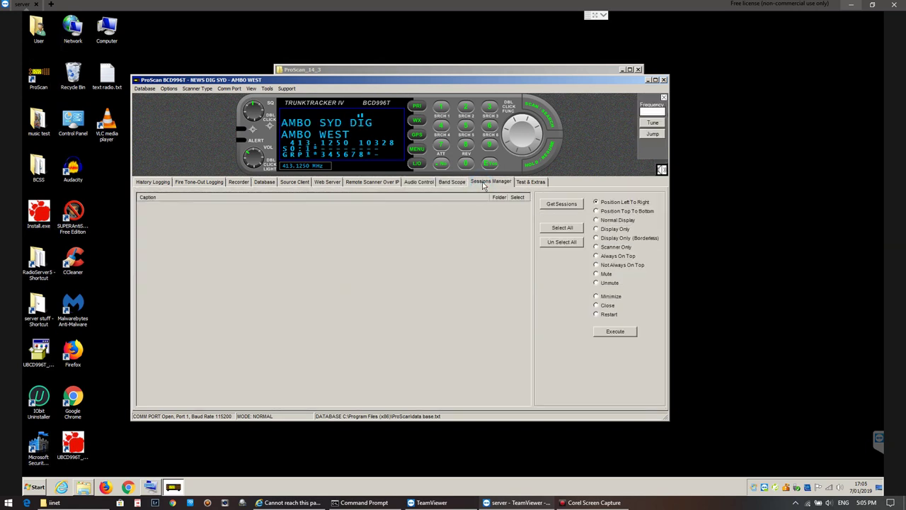
pyautogui.click(529, 182)
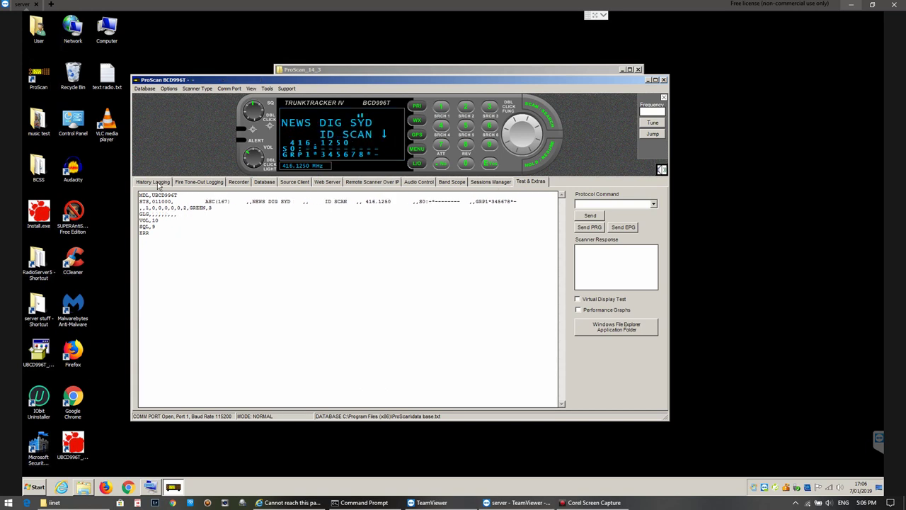
pyautogui.click(157, 182)
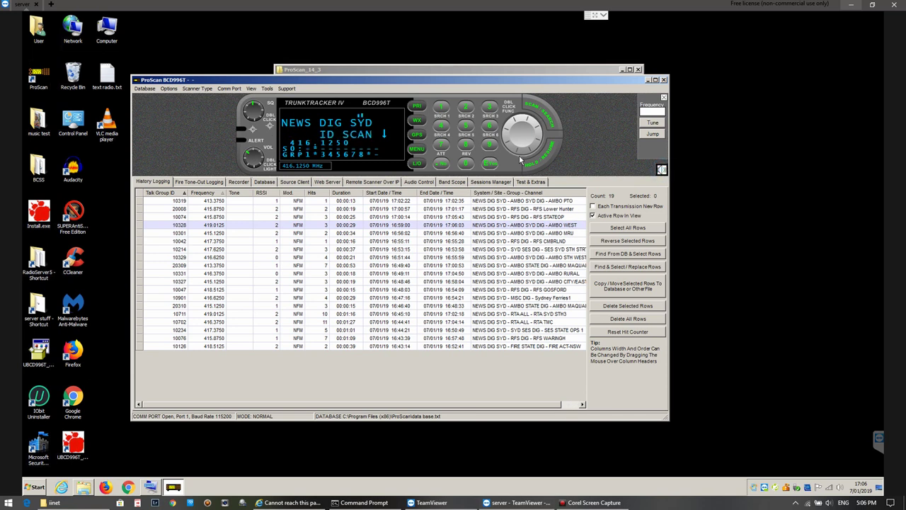
pyautogui.click(419, 150)
pyautogui.click(418, 151)
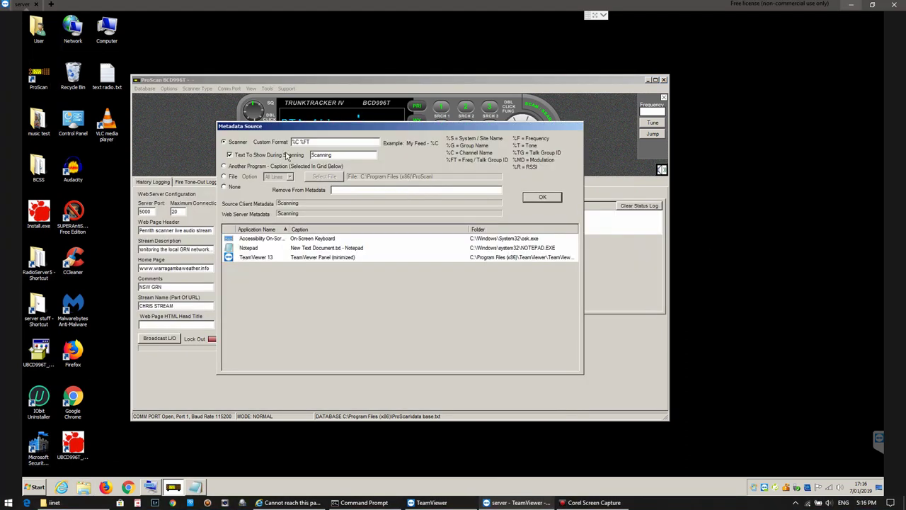
# Step: Check the web server's metadata source settings without changing them, and start the web server
pyautogui.click(543, 198)
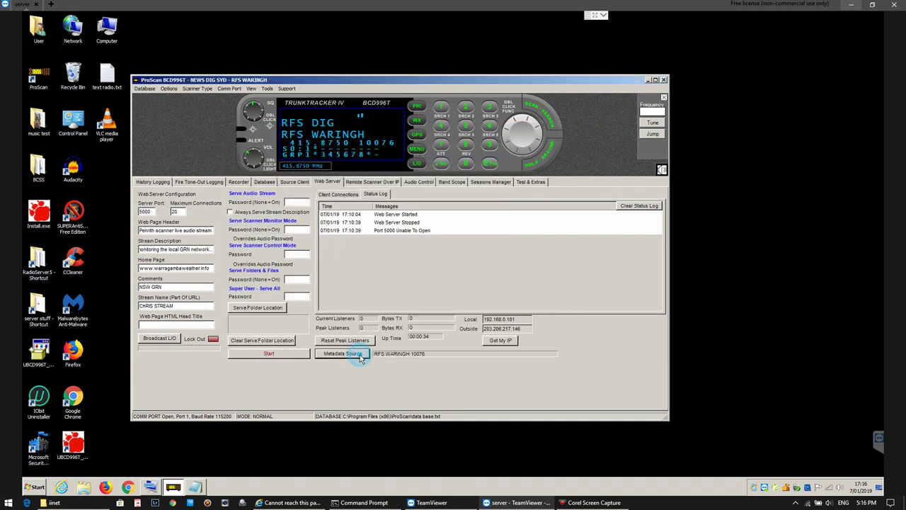
pyautogui.click(360, 354)
pyautogui.click(538, 197)
pyautogui.click(293, 354)
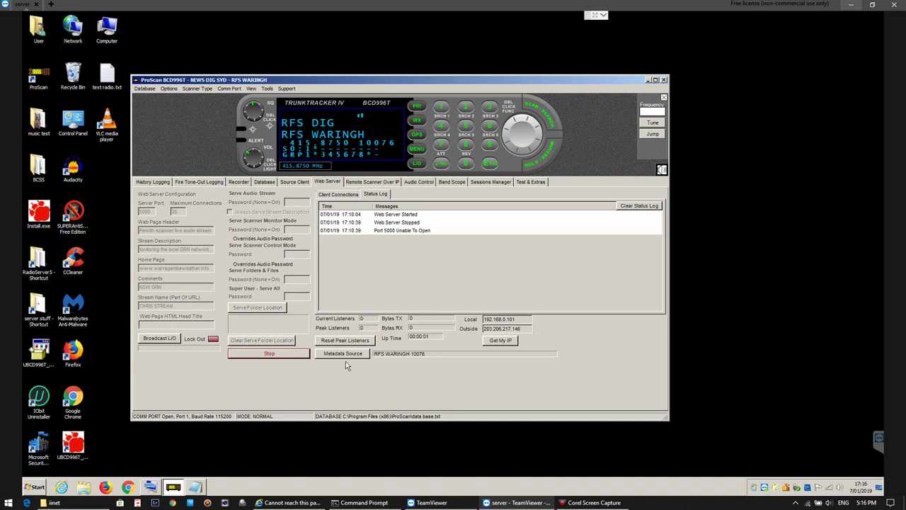
pyautogui.click(588, 502)
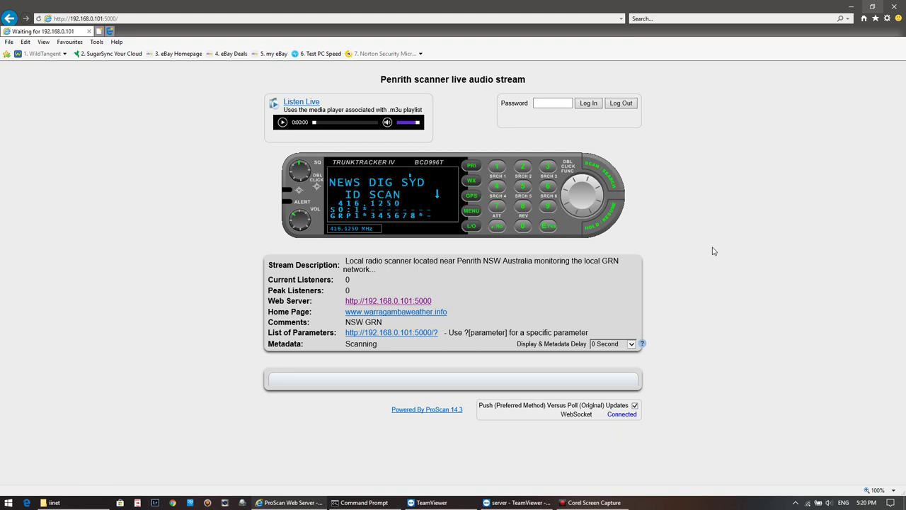
# Step: Try the push updates option off and on in the browser's live stream page, reload it through its web server link, and minimize the browser
pyautogui.click(634, 406)
pyautogui.click(635, 407)
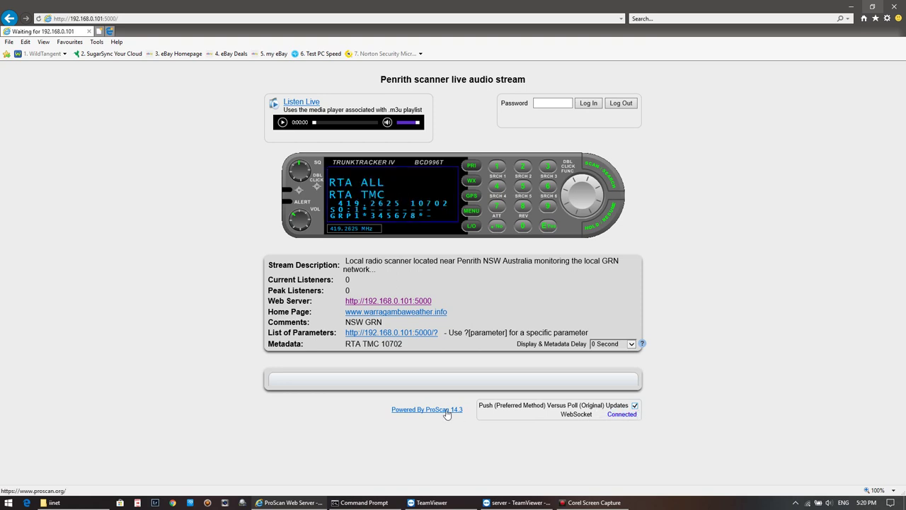
pyautogui.click(393, 300)
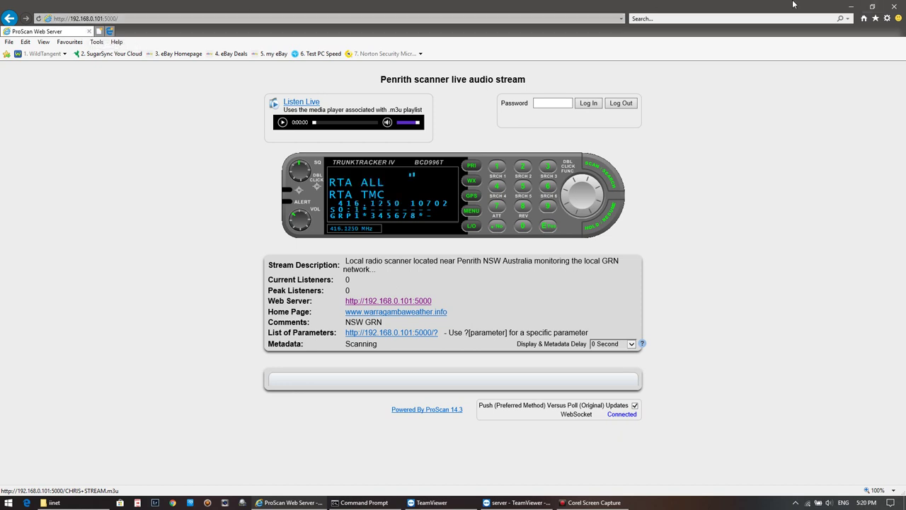
pyautogui.click(852, 5)
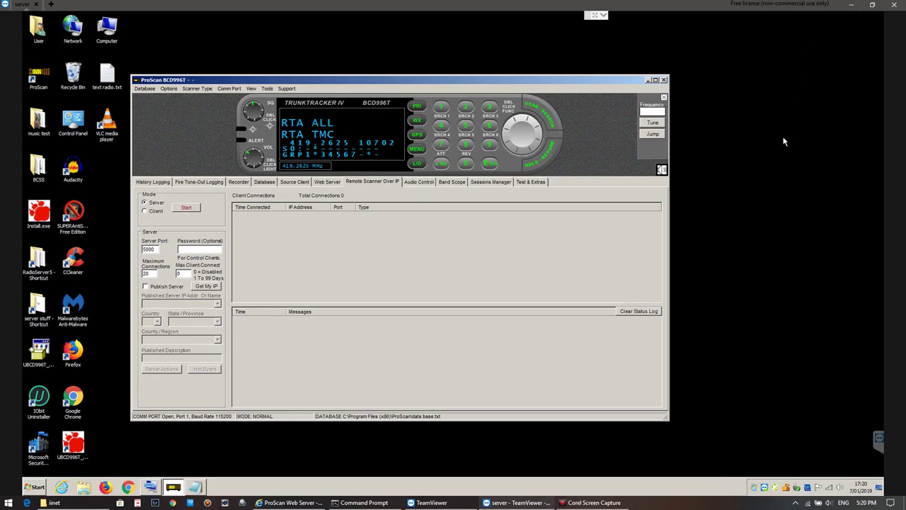